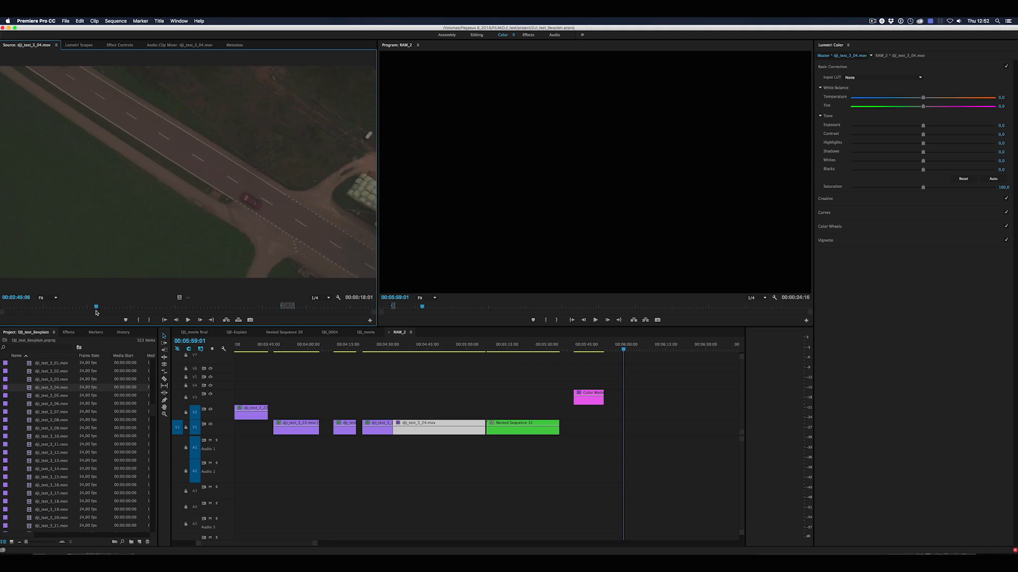
Mark a range of dji_test_3_04.mov in the source and place it on video track V1 of RAW_2 near 00:06:00
left_click_drag(96, 313, 101, 311)
key("i")
key("o")
left_click_drag(133, 268, 631, 427)
left_click(631, 347)
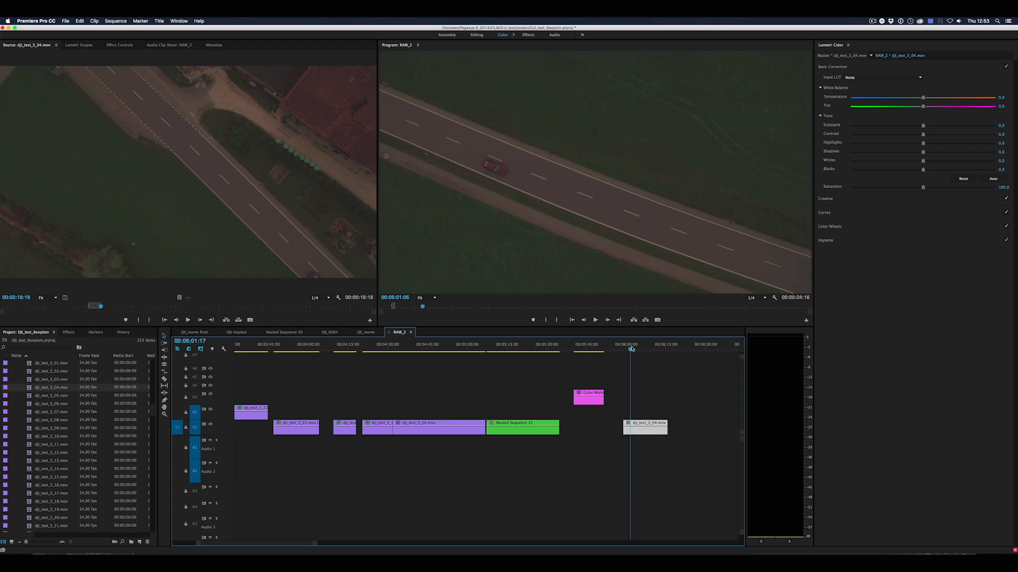
Go to 00:06:07:18 in the new clip and magnify the program preview to 200%, centred on the red and white cars
key("equal")
key("equal")
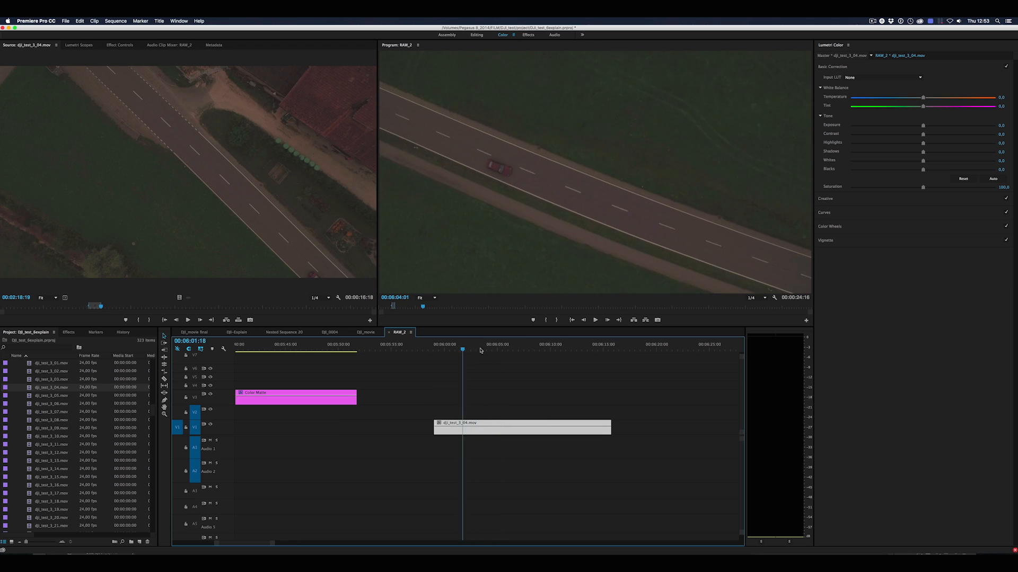
left_click_drag(480, 350, 530, 348)
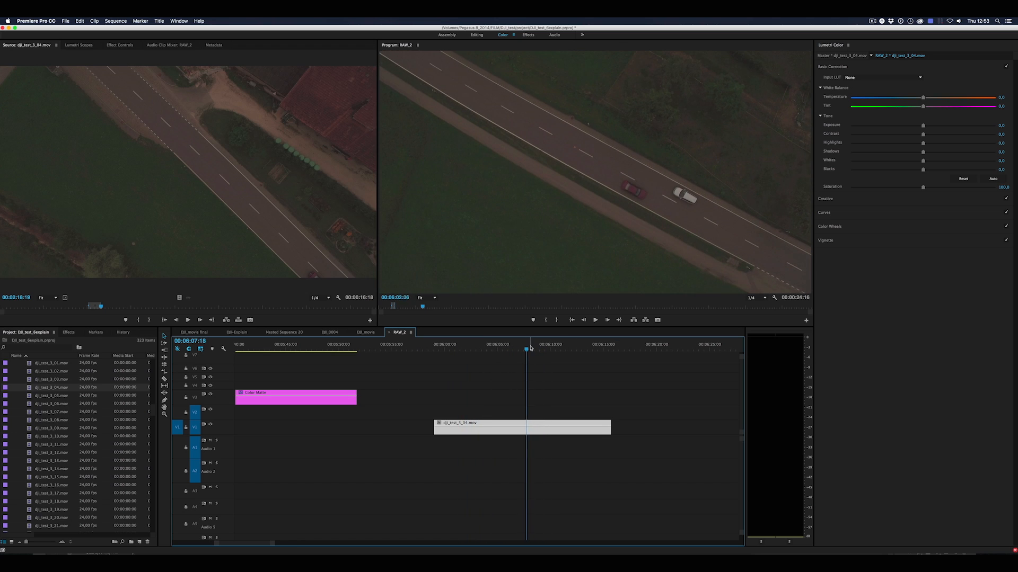
left_click(432, 299)
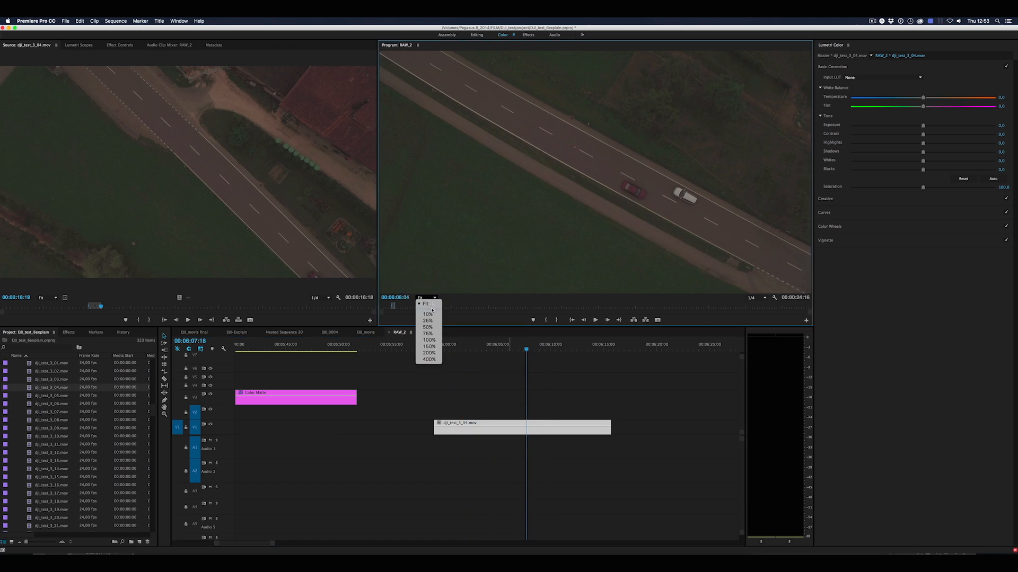
left_click(429, 340)
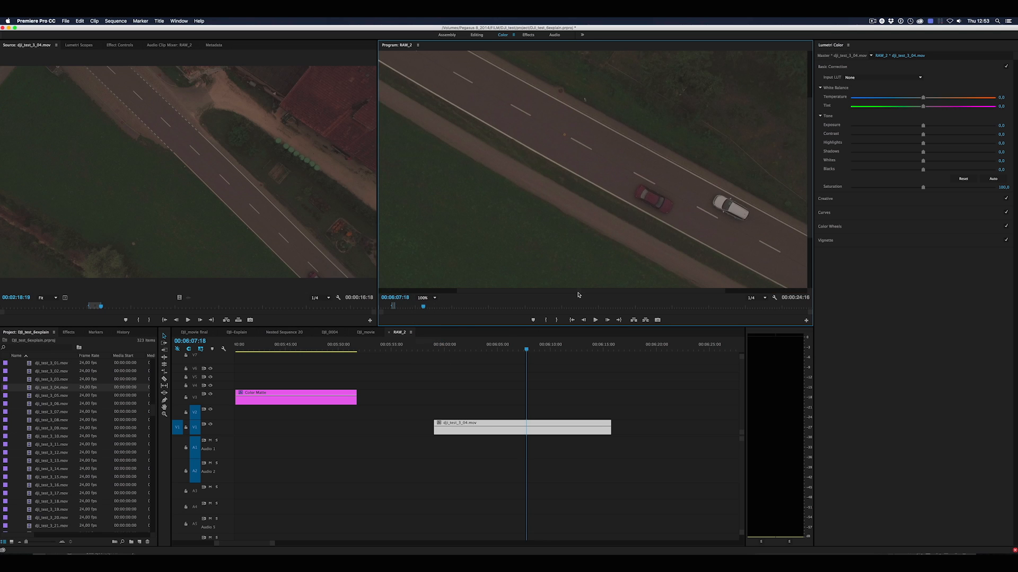
left_click_drag(579, 295, 623, 263)
left_click(426, 299)
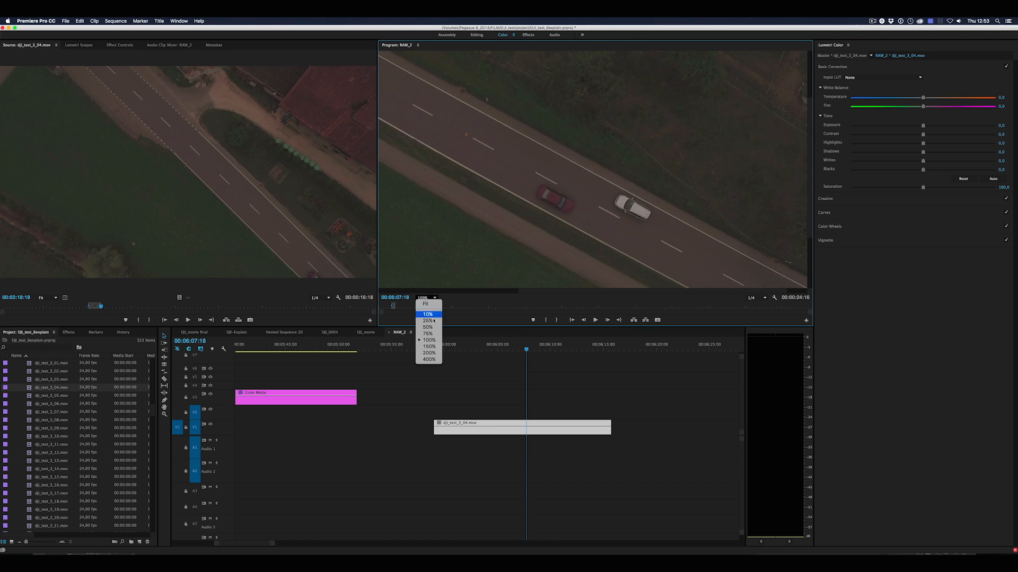
left_click(429, 353)
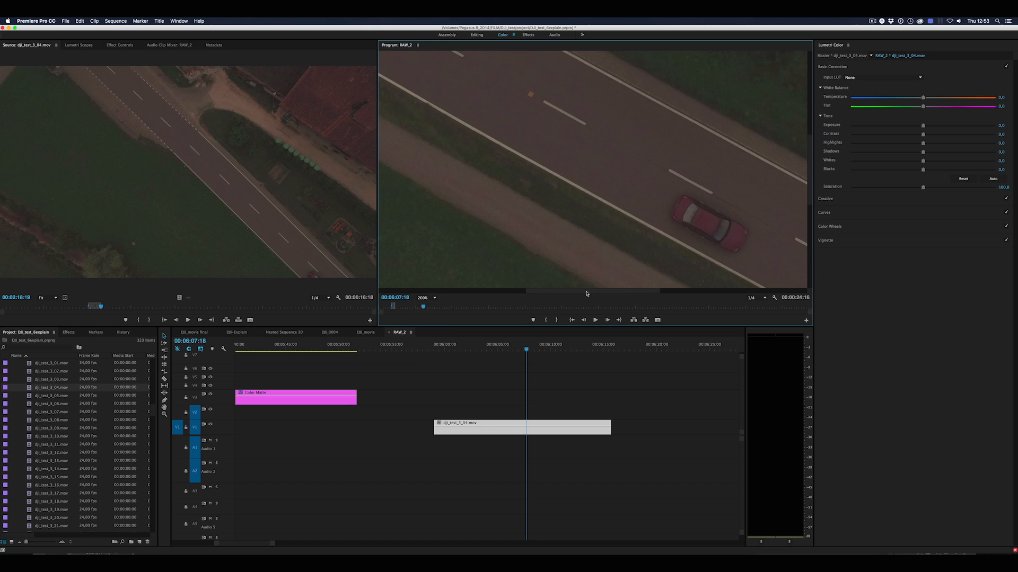
left_click_drag(587, 292, 639, 292)
left_click_drag(809, 196, 810, 207)
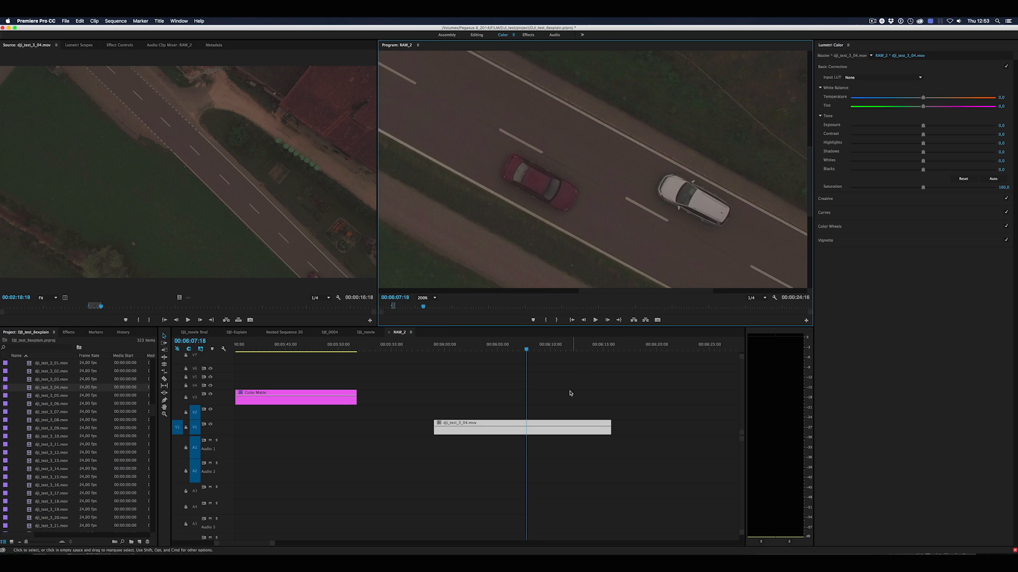
Step back a few frames and set the program playback resolution to Full
left_click(570, 394)
key("Left")
key("Left")
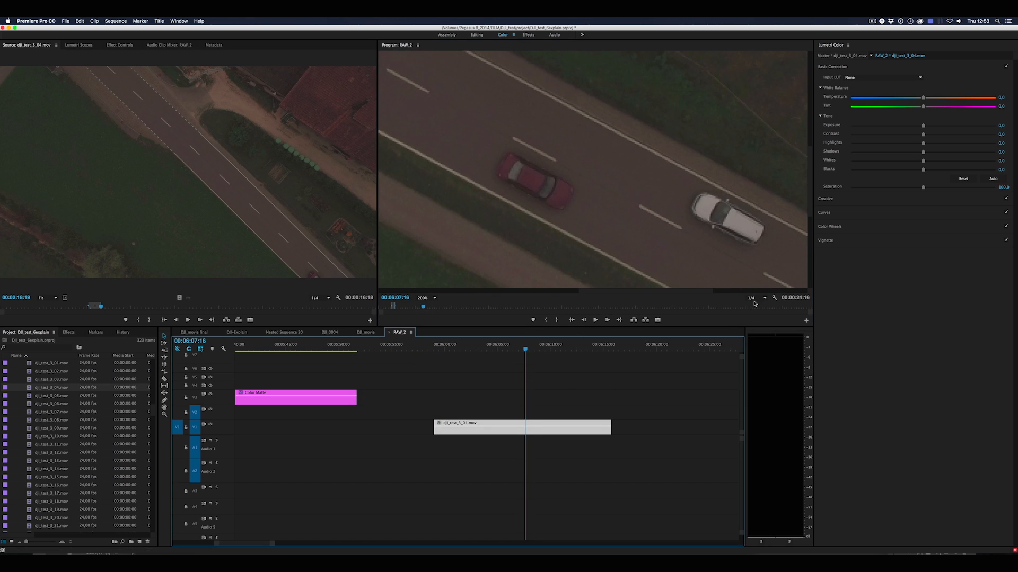
left_click(754, 300)
left_click(753, 304)
key("Left")
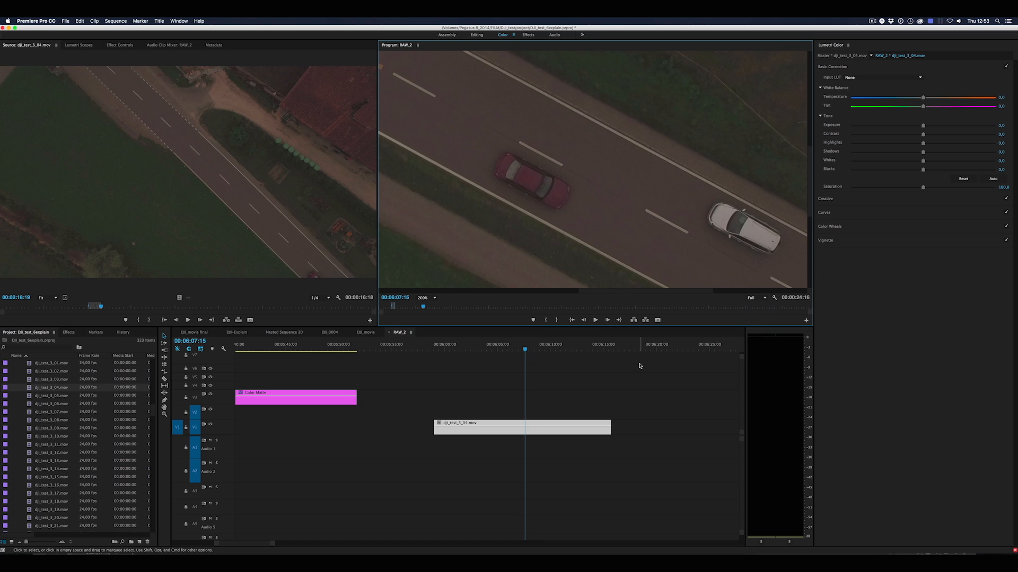
Examine the two cars' motion by stepping forward and backward frame by frame around 00:06:07:20
key("Right")
key("Right")
key("Right")
key("Right")
key("Right")
key("Right")
key("Right")
key("Right")
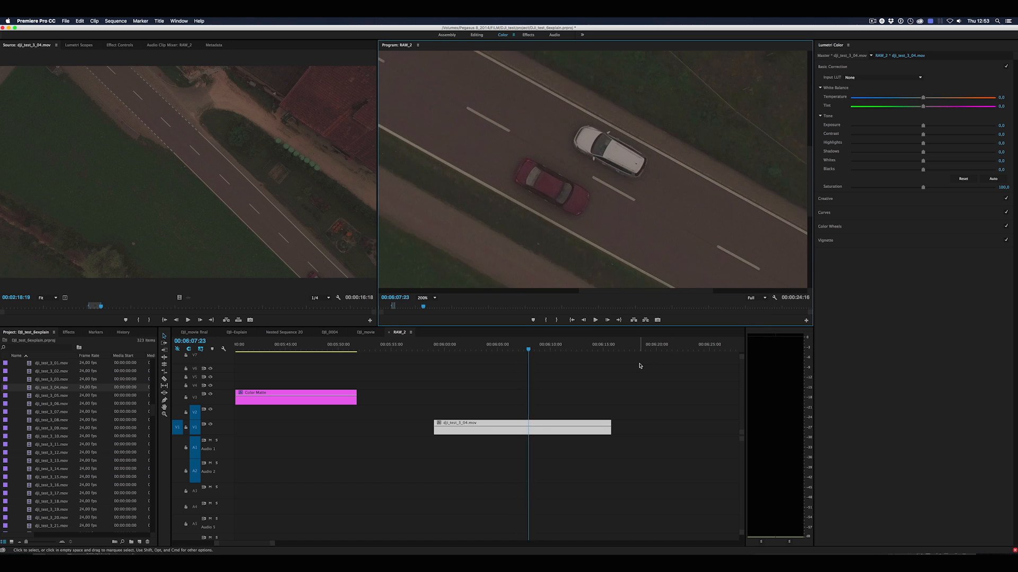
key("Right")
key("Left")
key("Left")
key("Left")
key("Left")
key("Left")
key("Right")
key("Right")
key("Right")
key("Right")
key("Left")
key("Left")
key("Left")
Switch to After Effects and open the recent project blurit_angle.aep
key("super+space")
type("af")
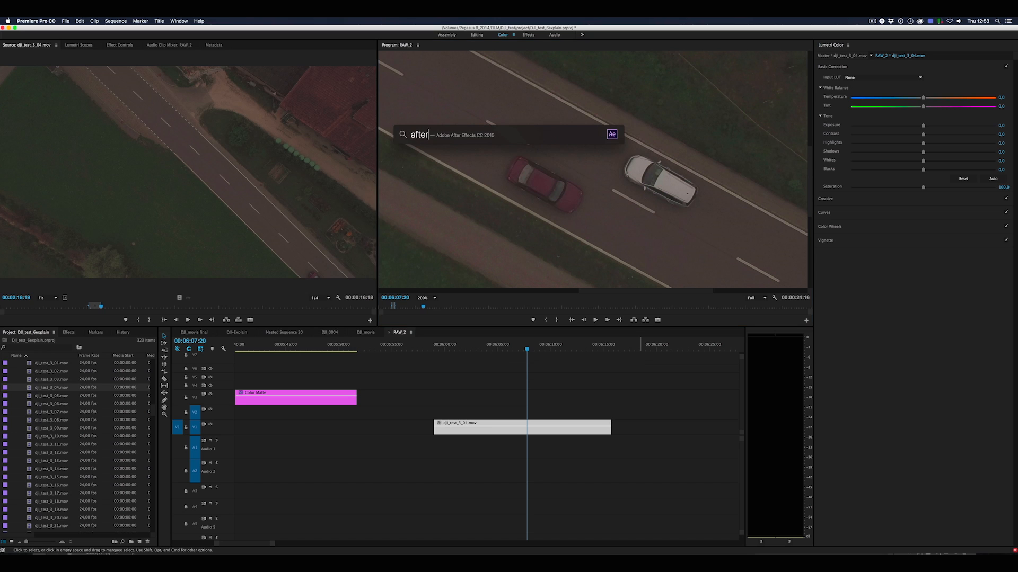
key("Return")
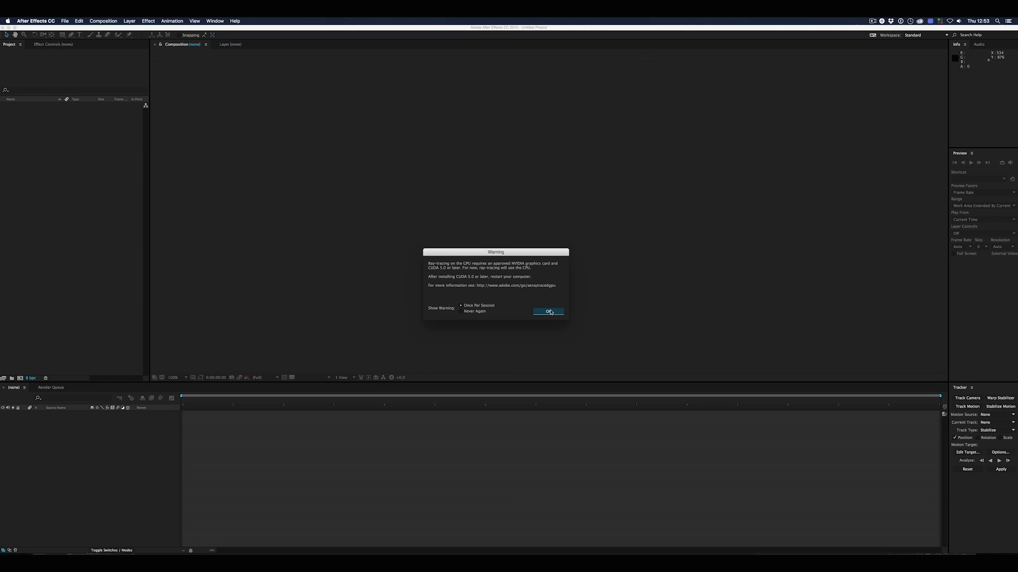
left_click(549, 312)
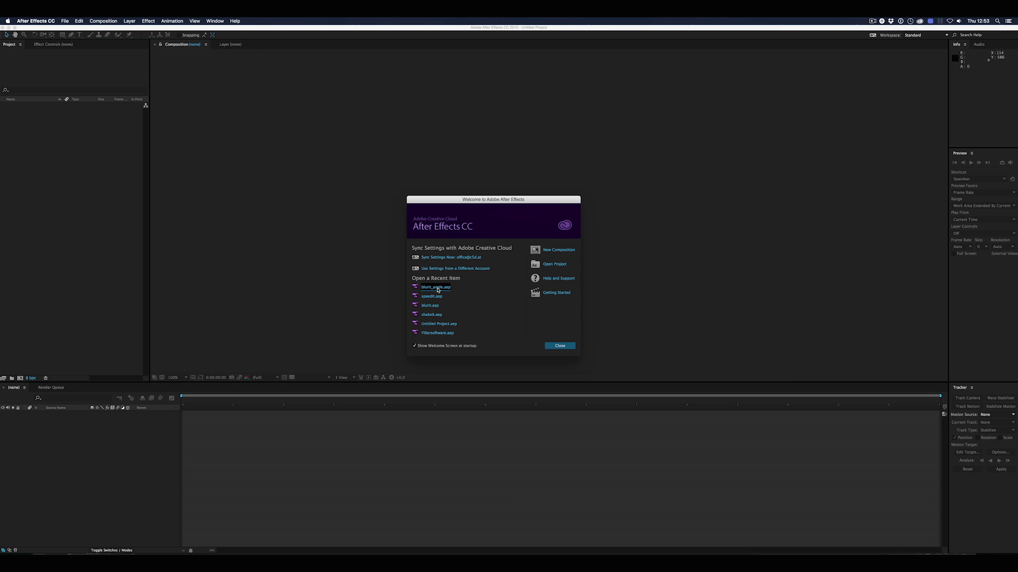
left_click(436, 288)
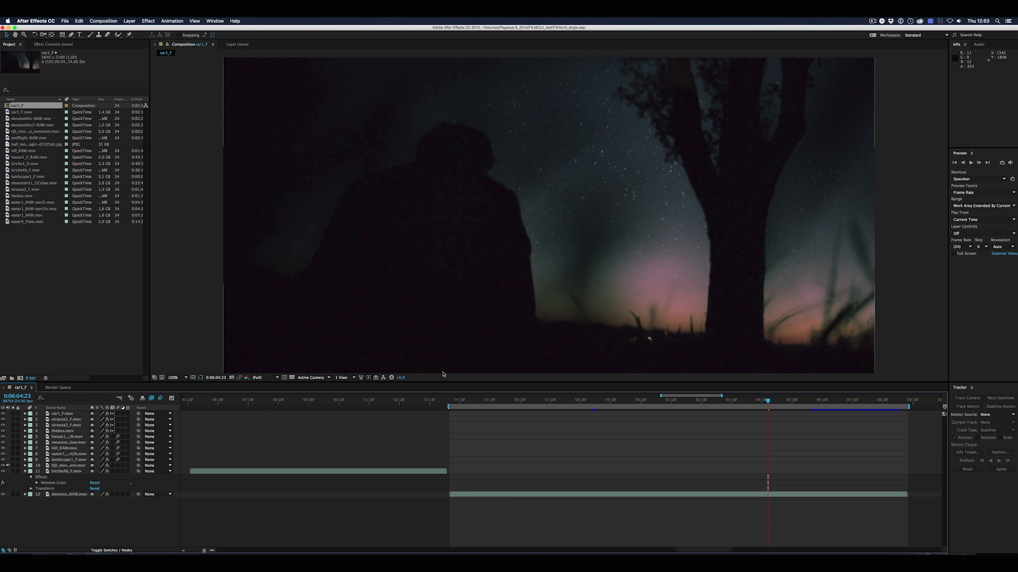
Apply the CC Force Motion Blur effect to the car1_F.mov layer, with the current time at 0:02:32:15
left_click_drag(204, 551, 190, 551)
left_click(212, 403)
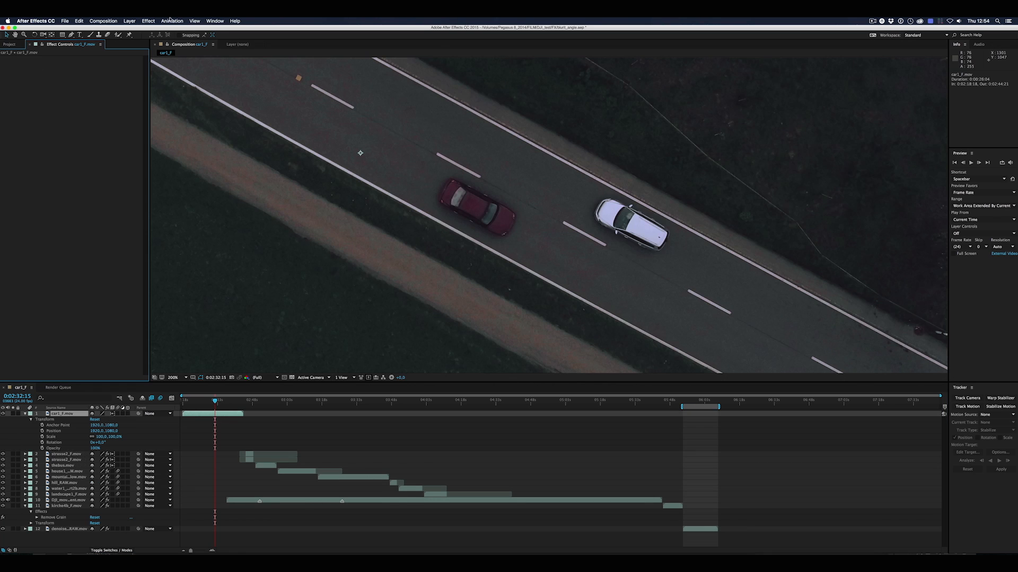
left_click(148, 21)
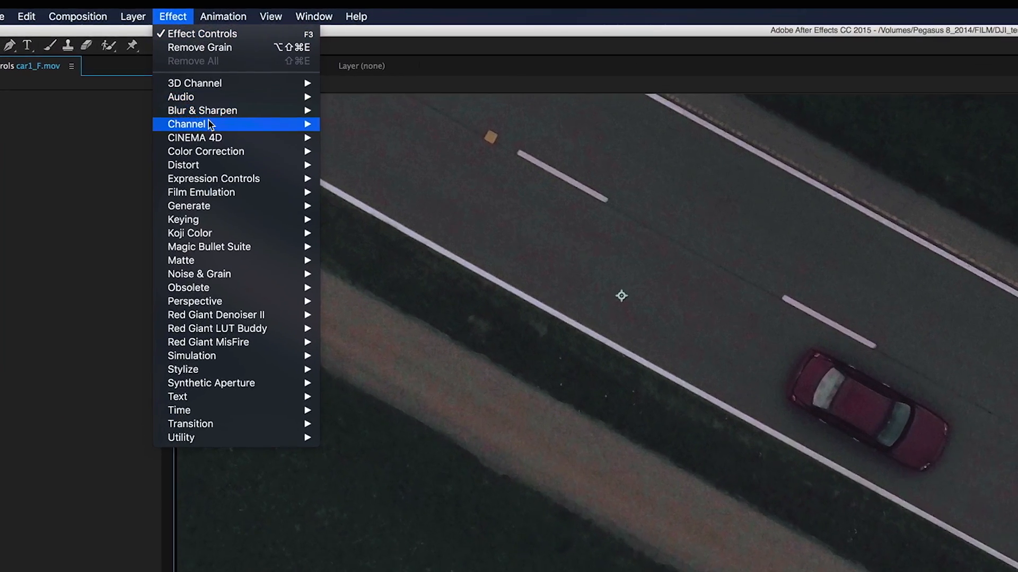
mouse_move(206, 427)
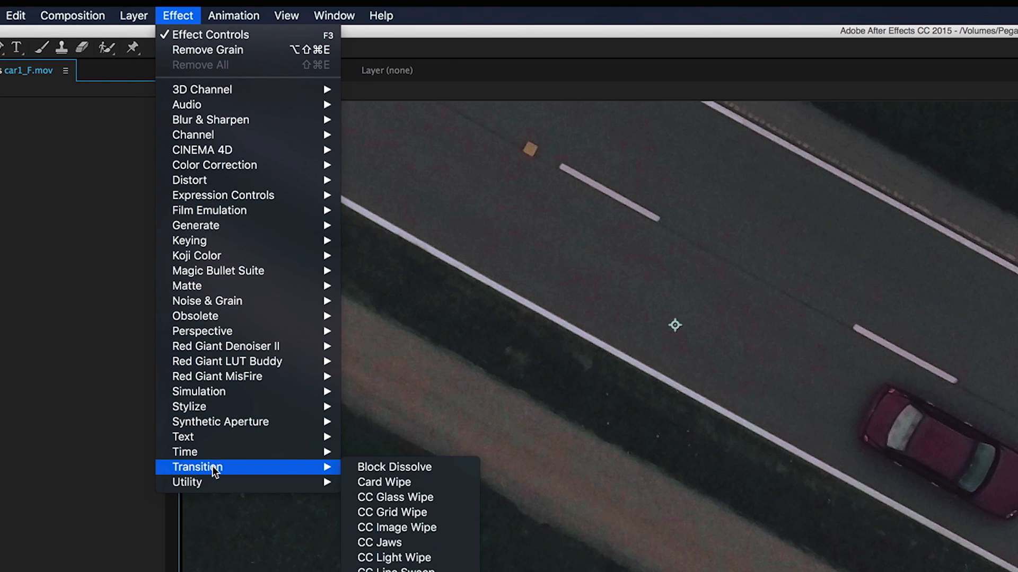
mouse_move(217, 454)
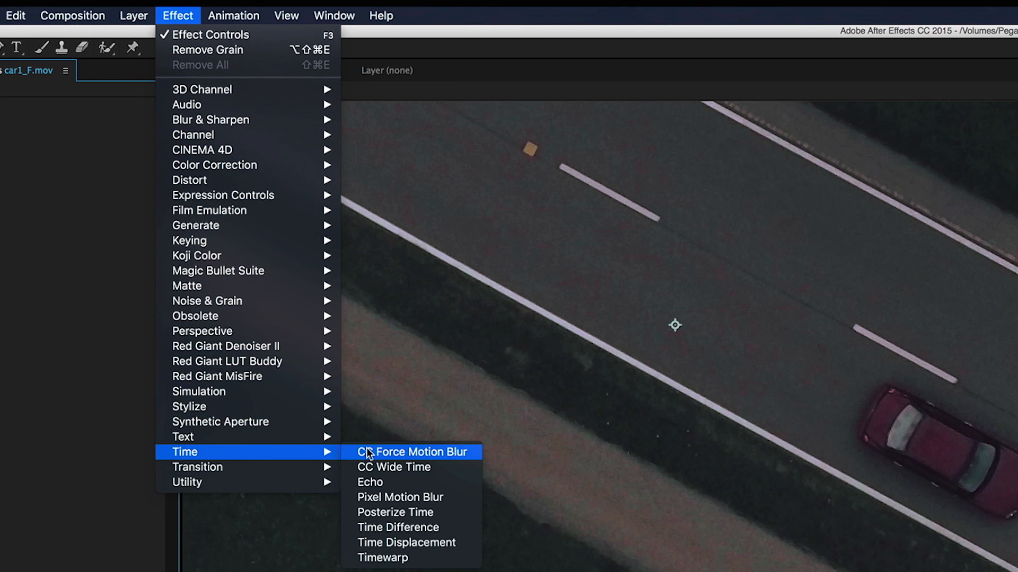
left_click(395, 451)
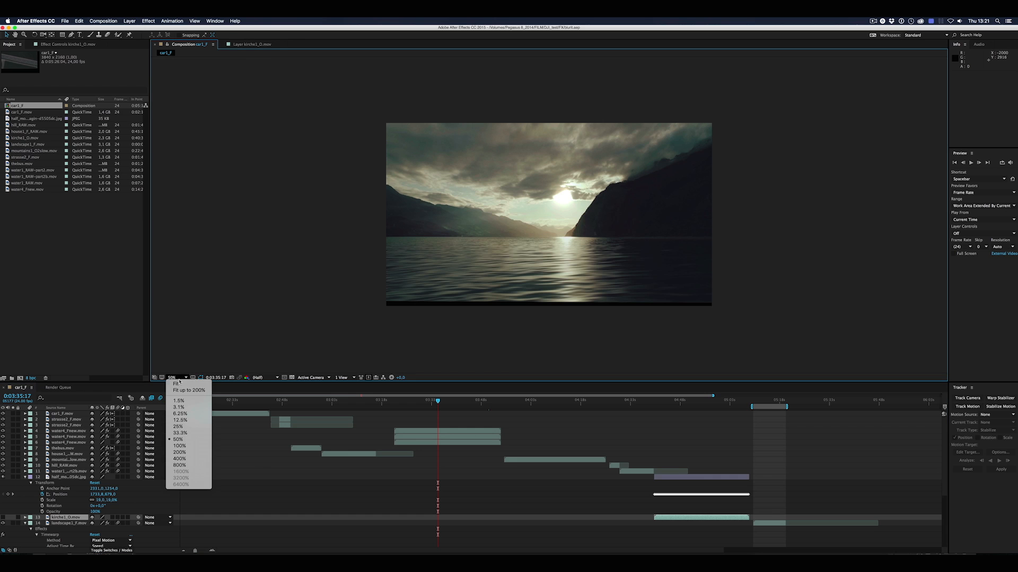
Fit the lake composition to the viewer, collapse layer 12, and expand the three water4_Fnew.mov layers
left_click(178, 384)
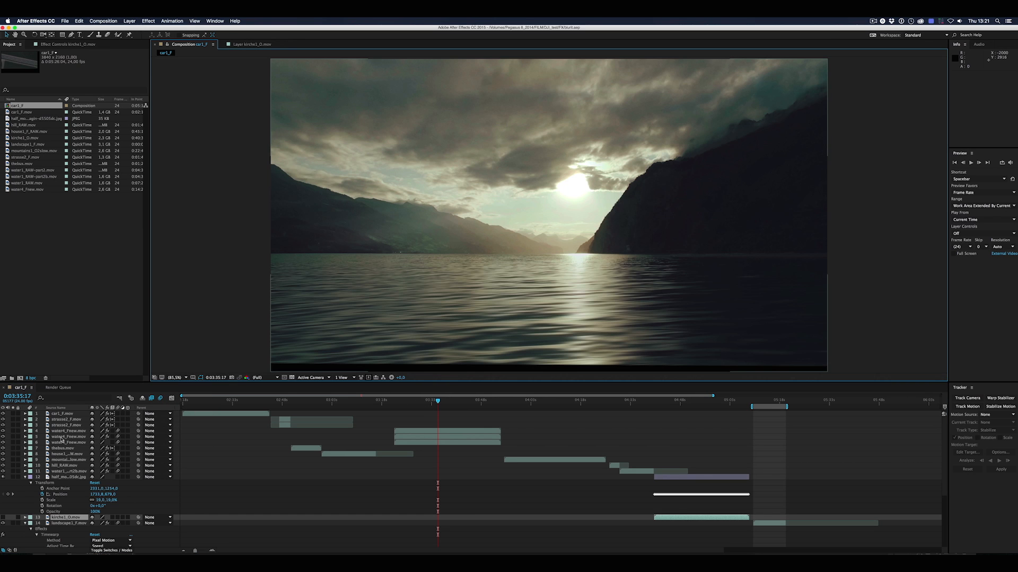
left_click(26, 478)
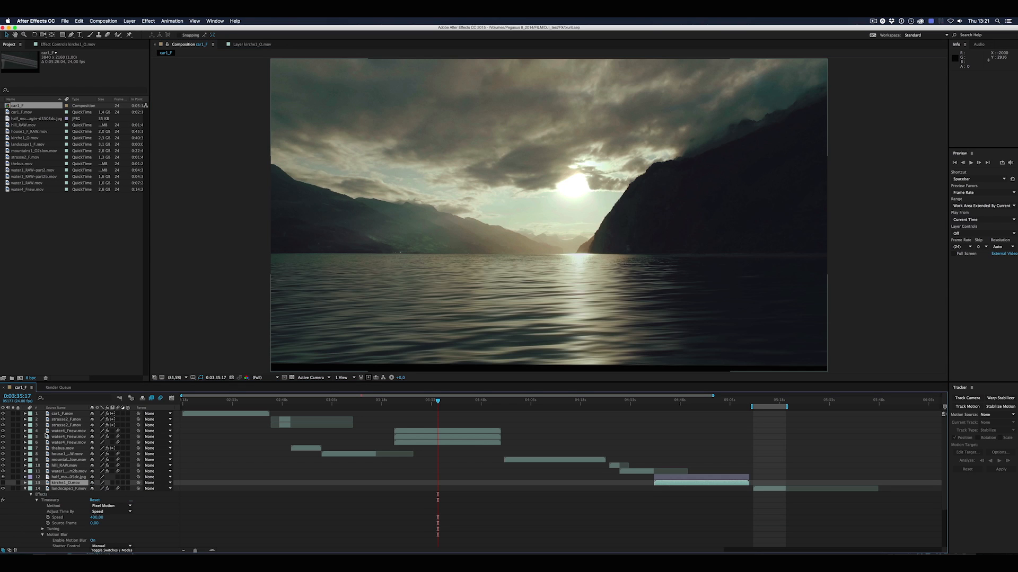
left_click(25, 431)
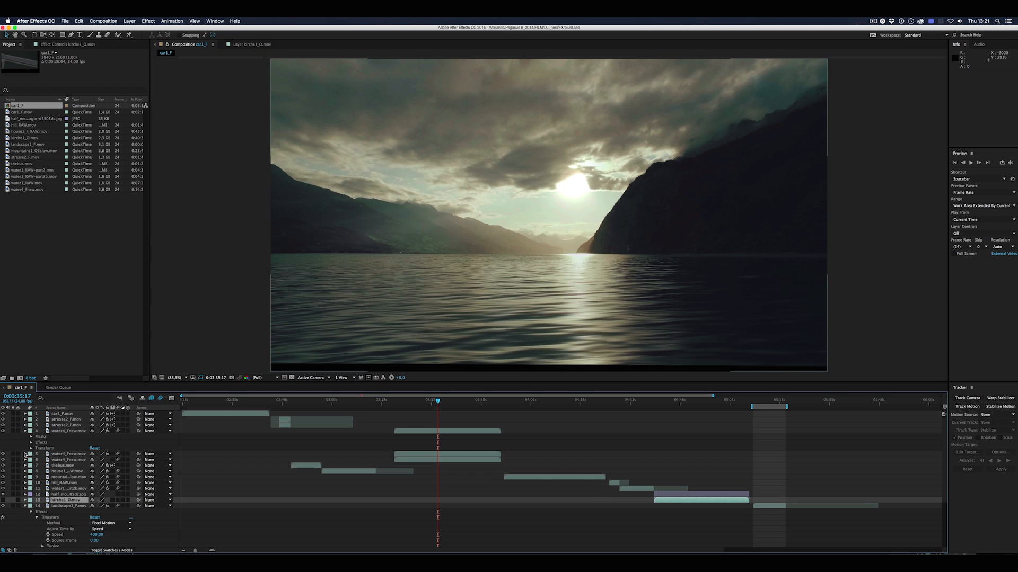
left_click(25, 454)
left_click(25, 477)
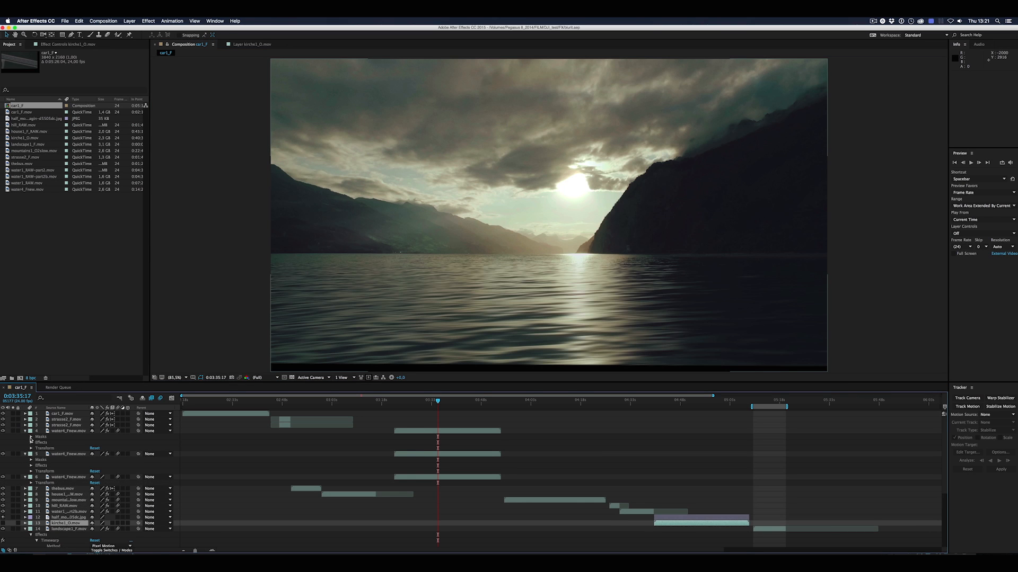
Examine Mask 1 and its settings on the topmost water4_Fnew.mov layer while scrubbing through the lake shot
left_click(31, 437)
left_click(55, 443)
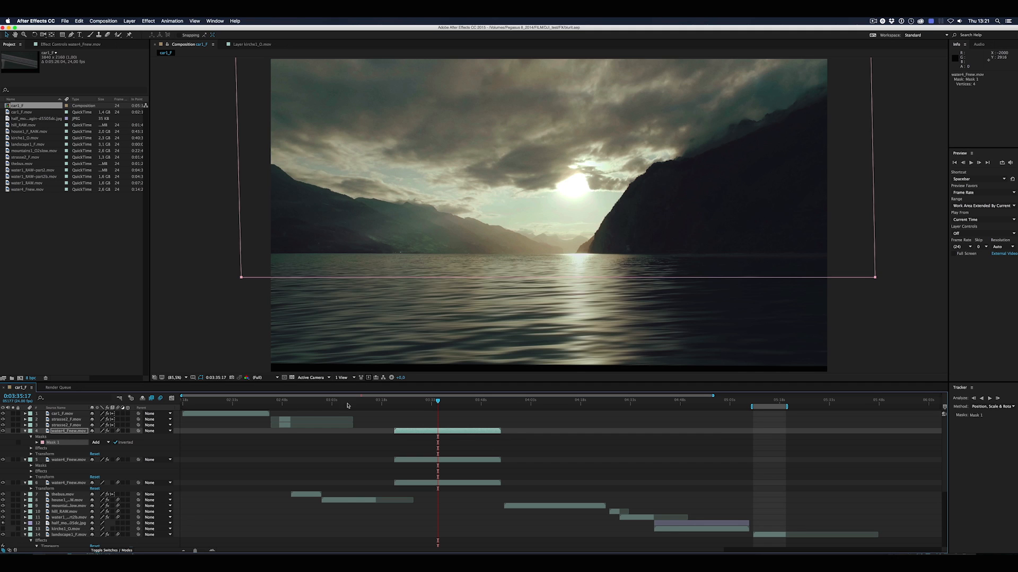
left_click_drag(438, 401, 436, 401)
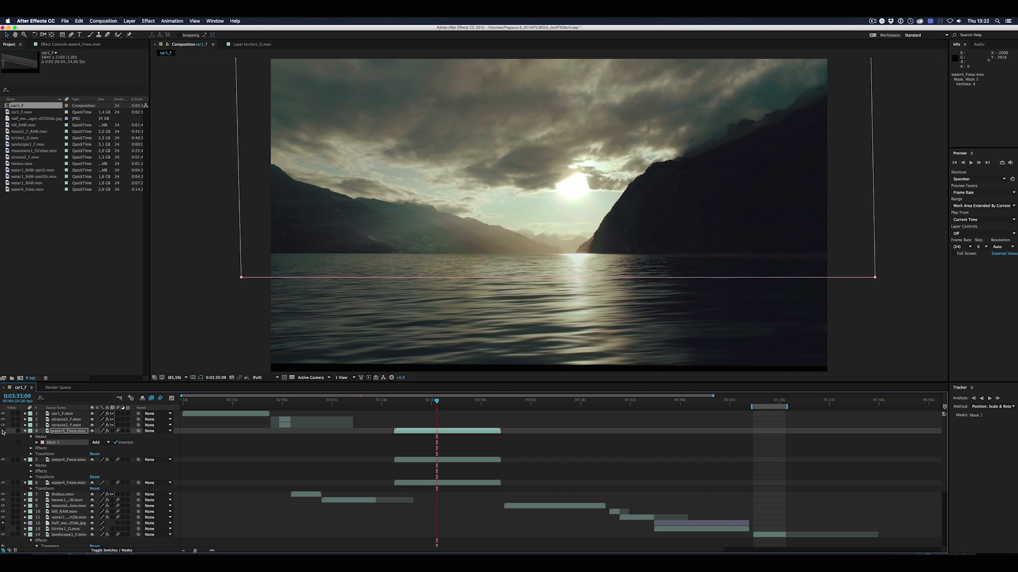
left_click(37, 442)
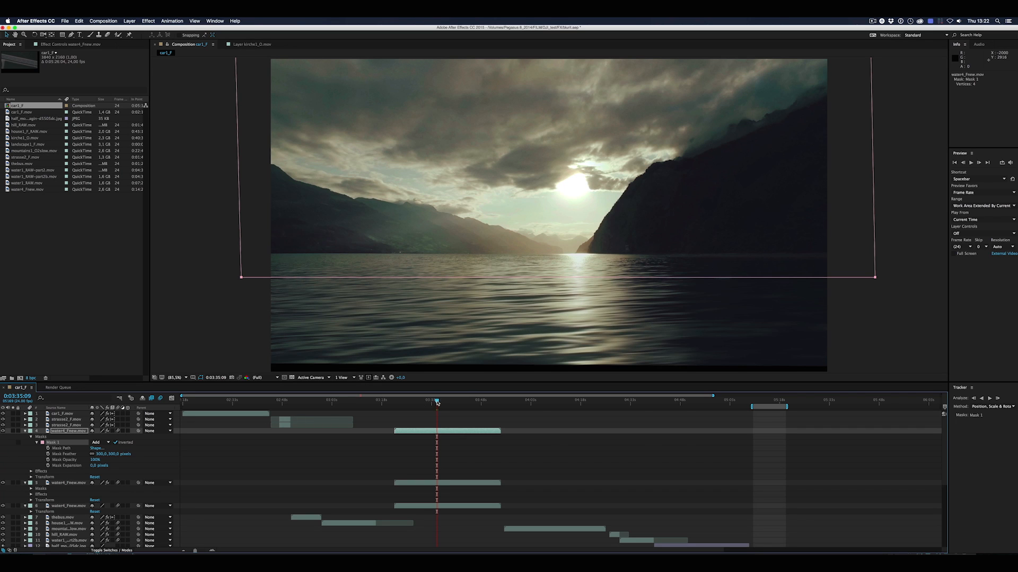
left_click_drag(437, 403, 452, 403)
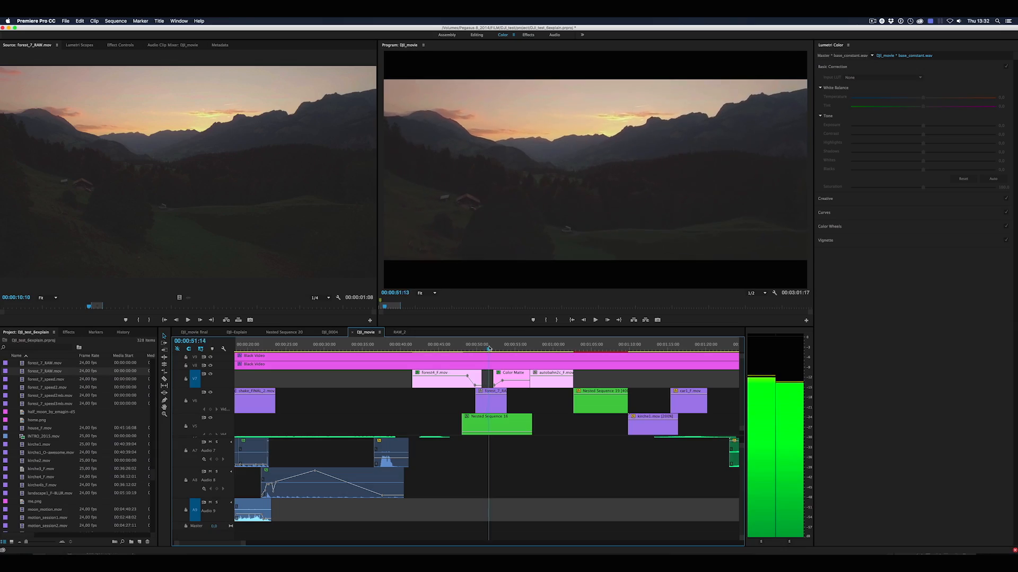
Switch to After Effects and open the recent project speedit.aep
key("super+space")
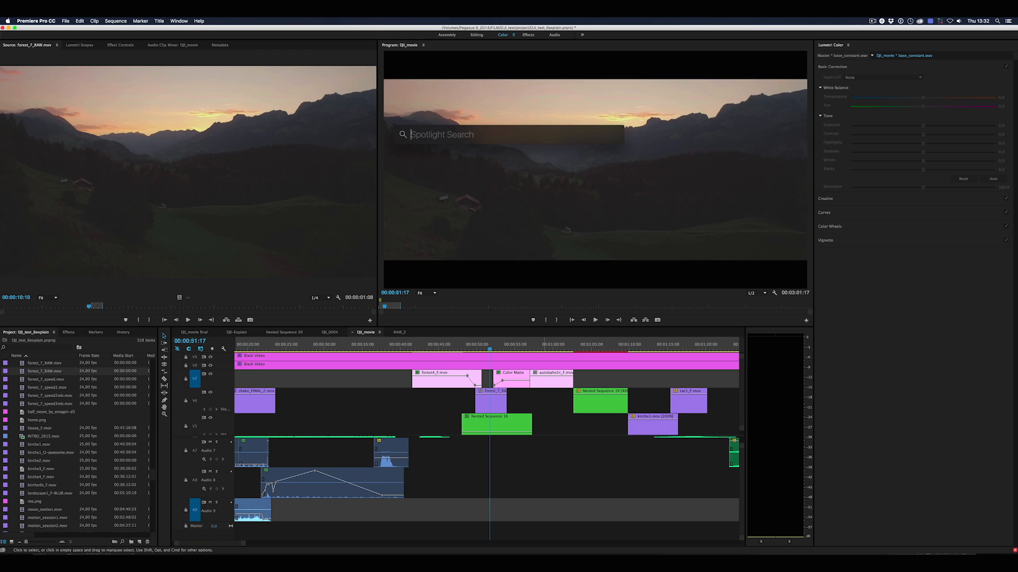
type("after")
key("Return")
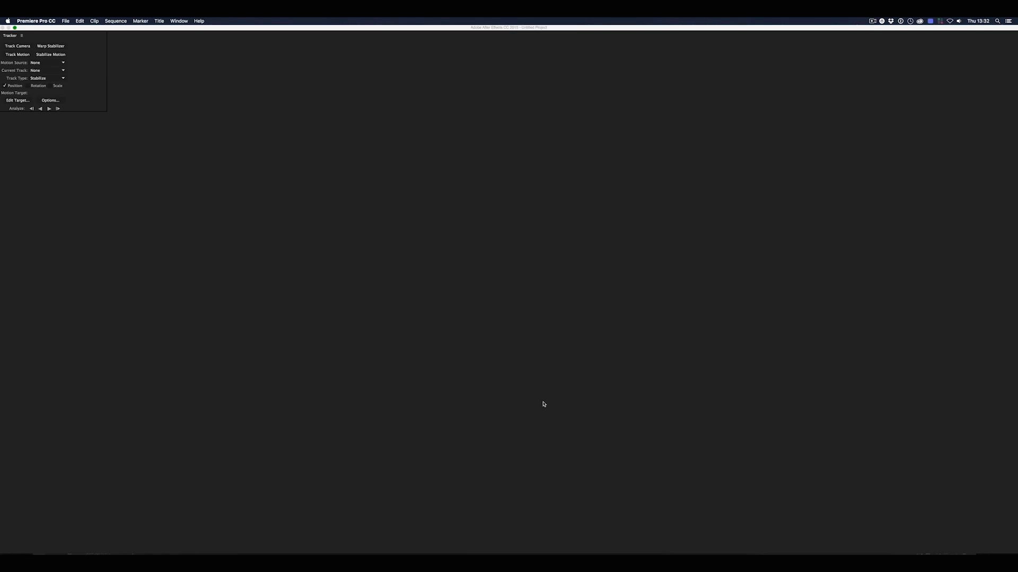
left_click(434, 305)
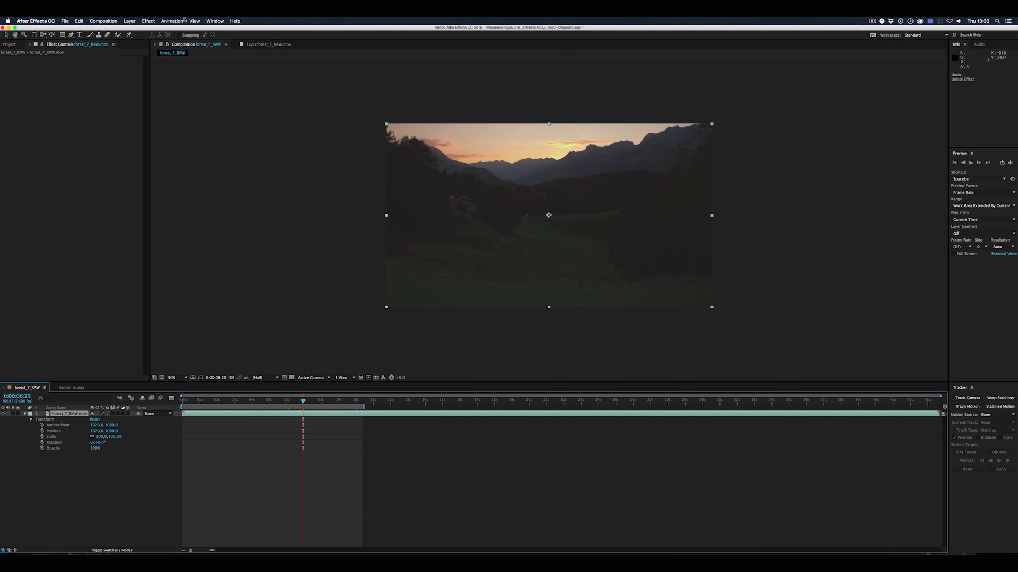
Apply the Timewarp effect to the forest_7_RAW.mov layer and expand its settings in the timeline
left_click(149, 21)
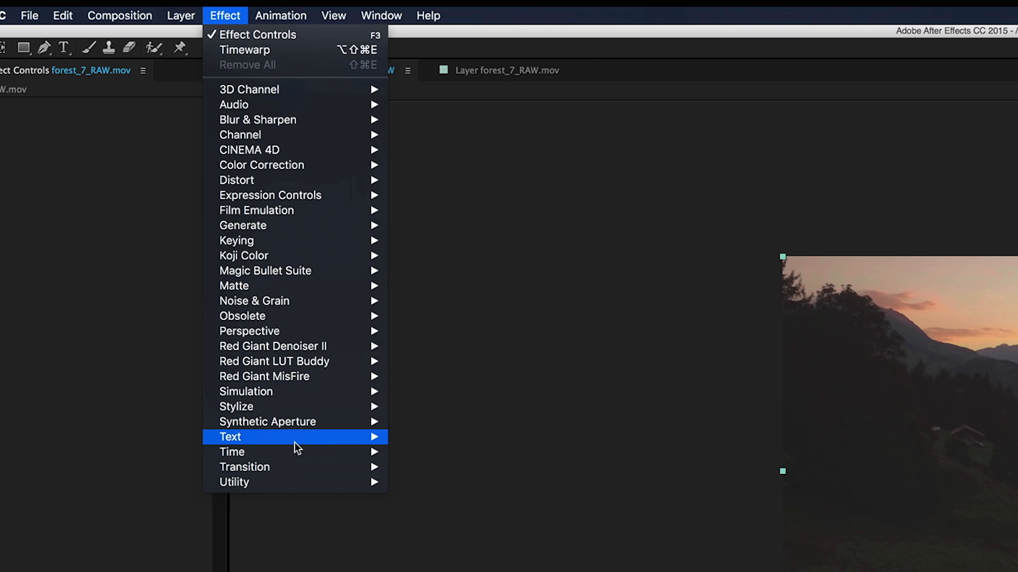
mouse_move(295, 448)
left_click(438, 558)
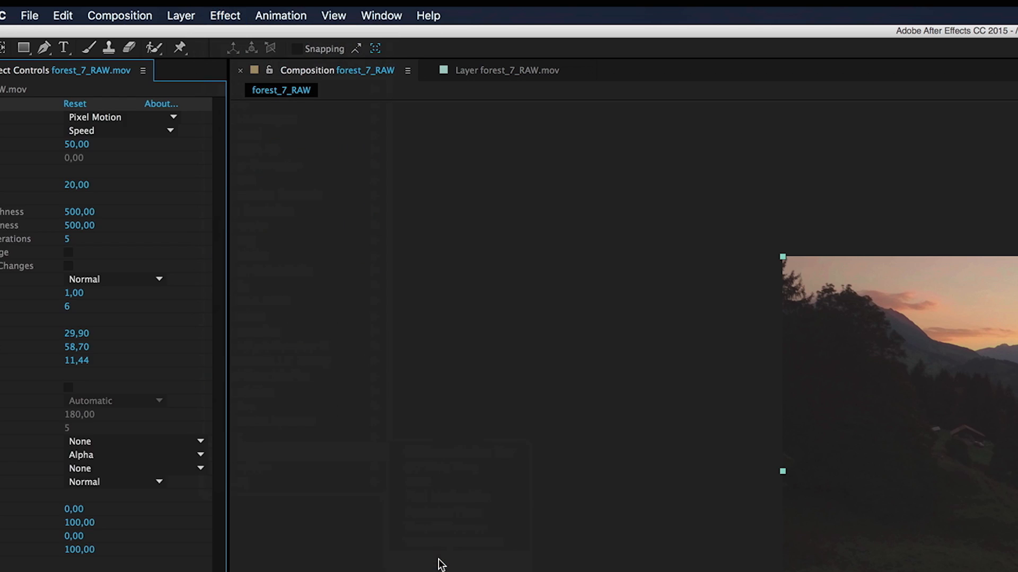
left_click(36, 426)
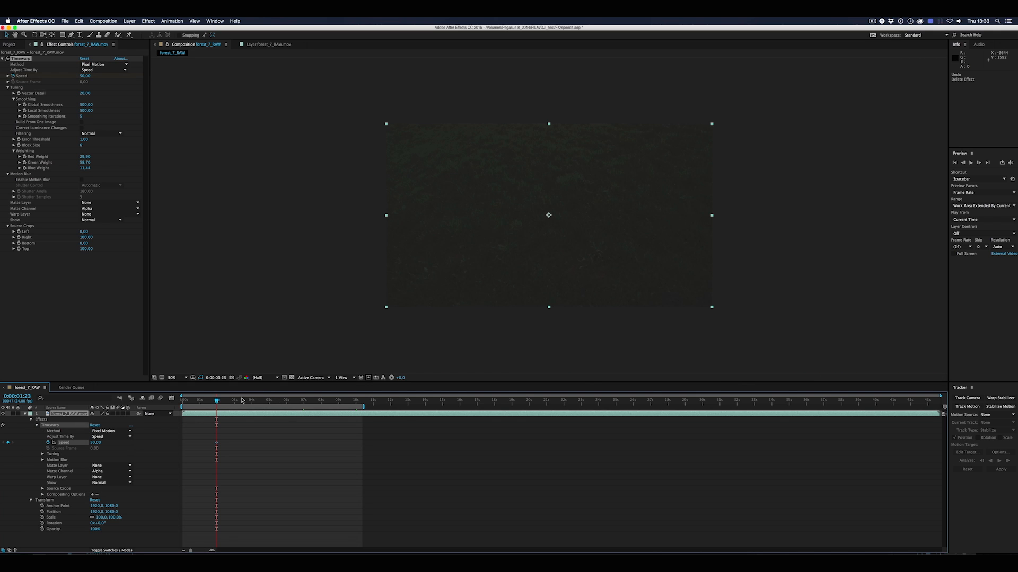
Add a Timewarp Speed keyframe of 800 at 0:00:10:01 on the forest_7_RAW.mov layer
left_click_drag(242, 401, 357, 407)
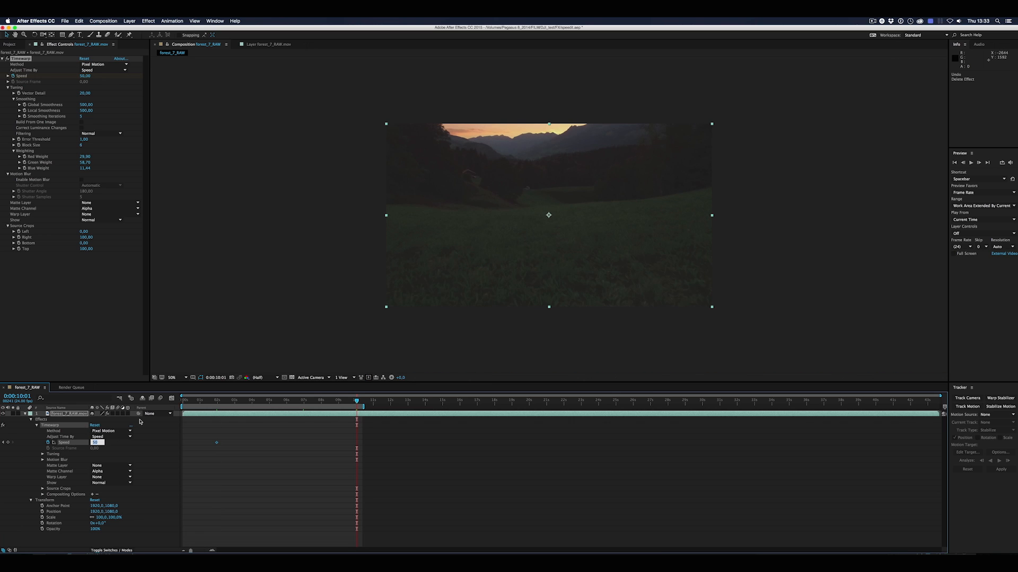
type("800")
key("Return")
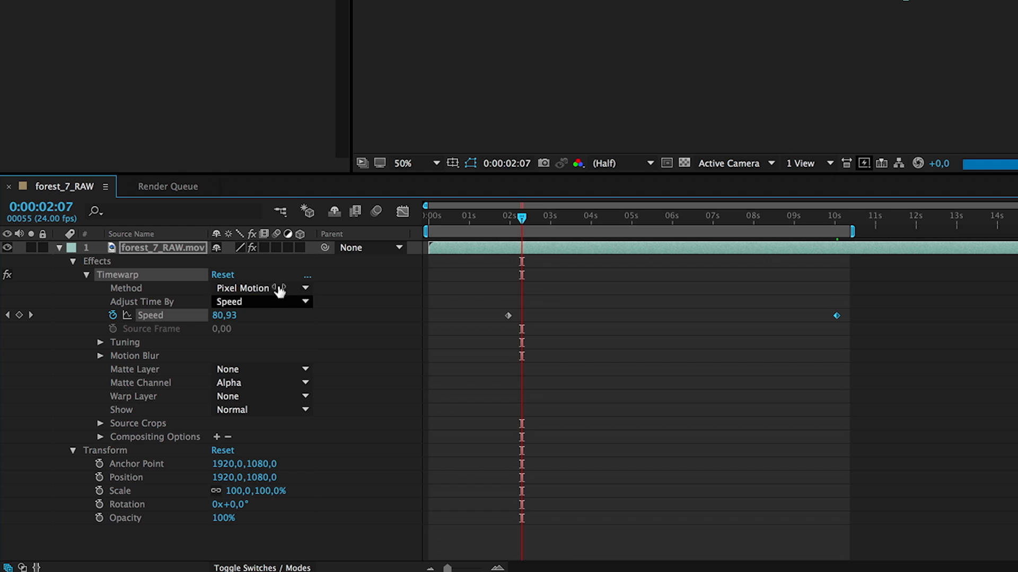
Choose Pixel Motion as the Timewarp method on the forest_7_RAW.mov layer and enable the effect's motion blur
left_click(111, 432)
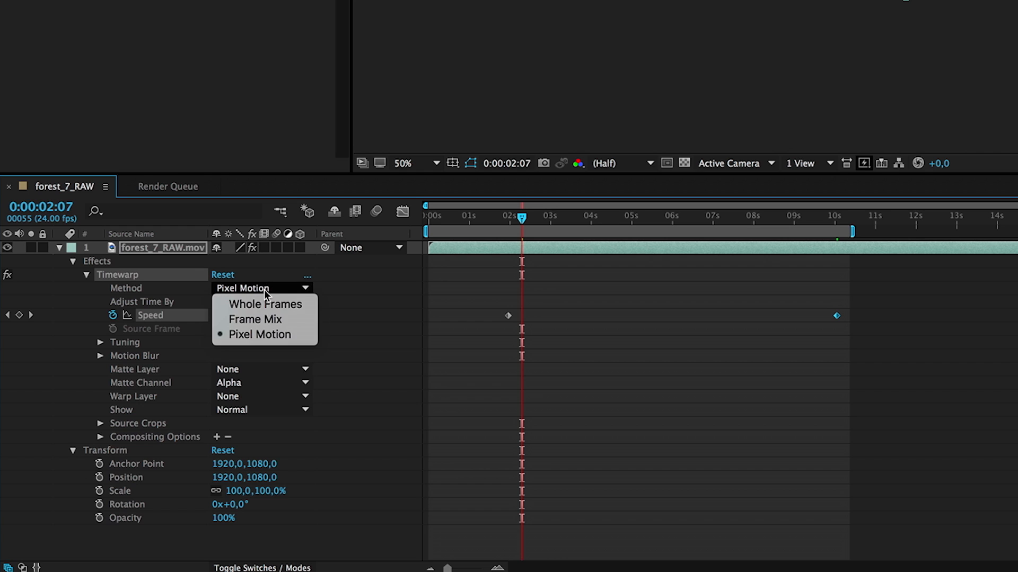
left_click(260, 334)
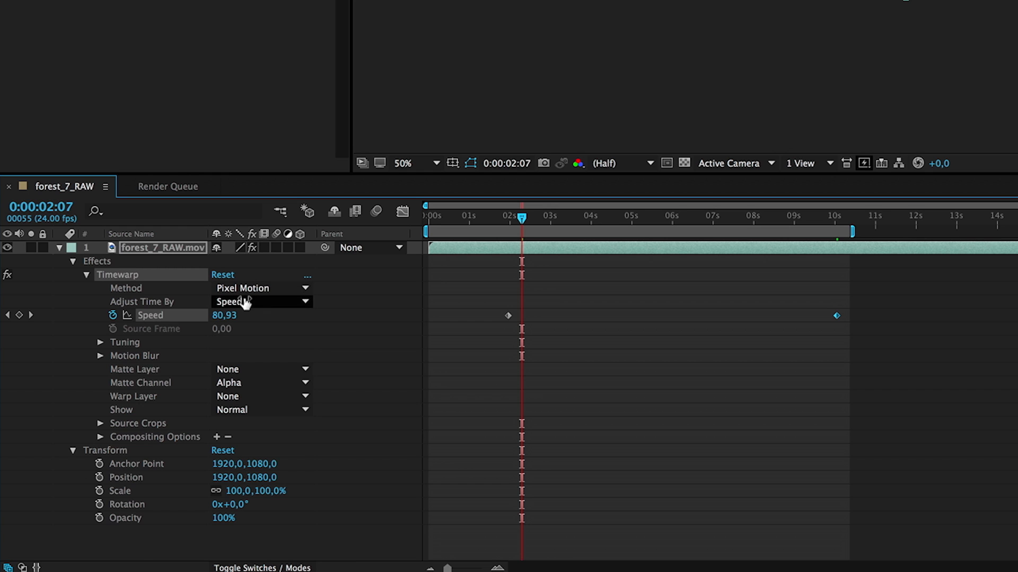
left_click(100, 356)
left_click(218, 369)
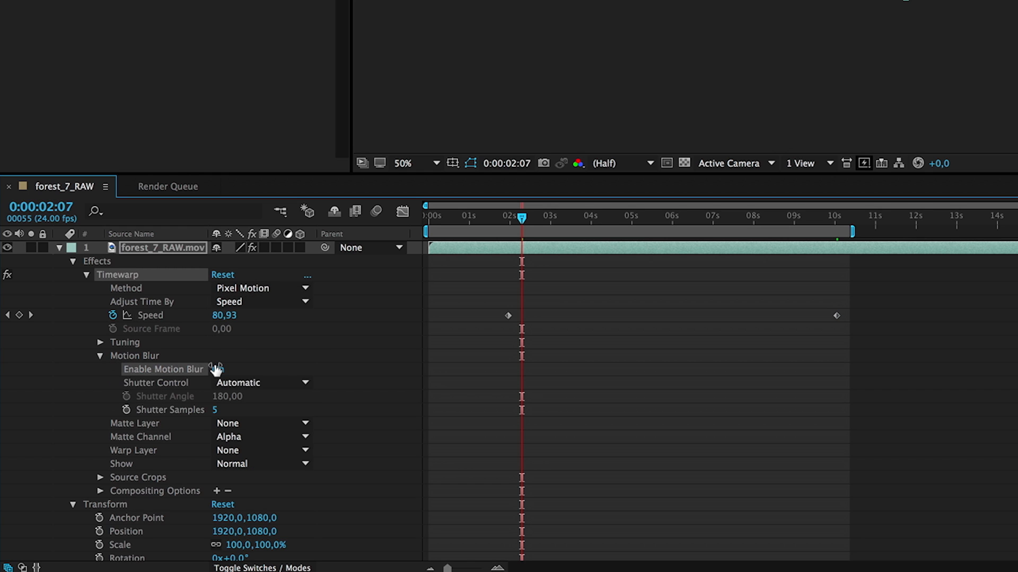
Switch the Timewarp motion blur's Shutter Control to Manual and set the Shutter Angle to 100
left_click(255, 382)
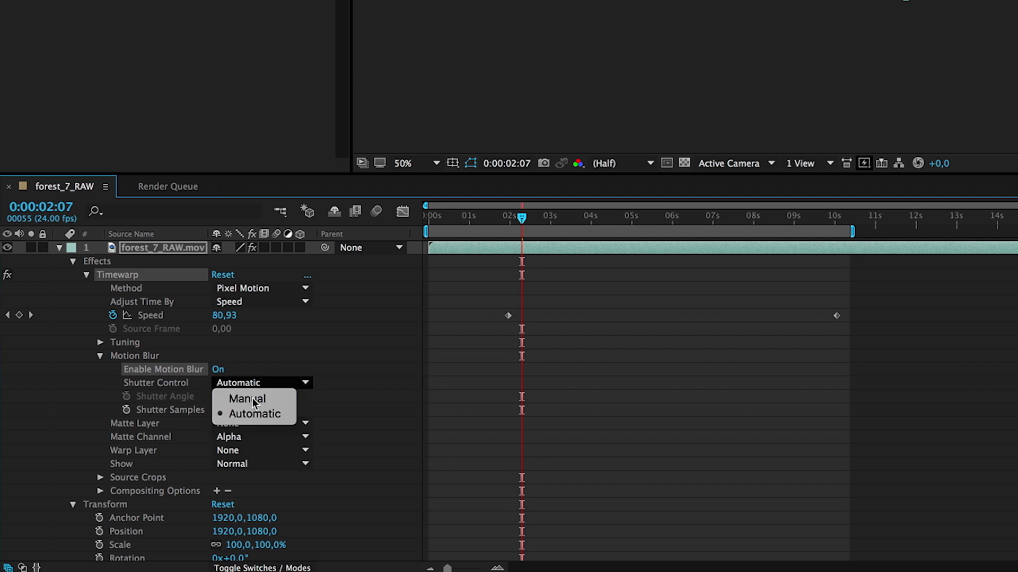
left_click(252, 399)
left_click(217, 395)
type("100")
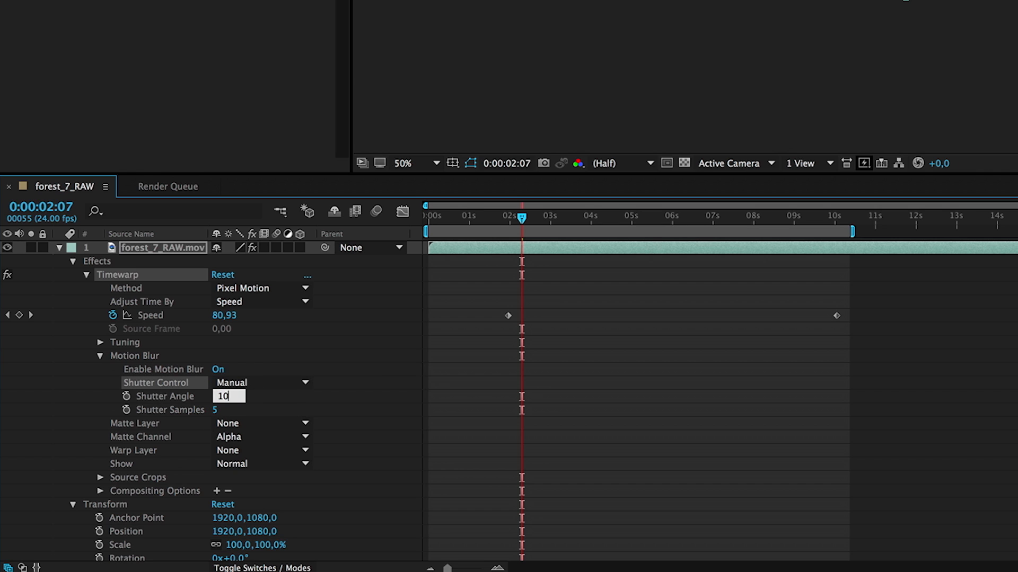
key("Return")
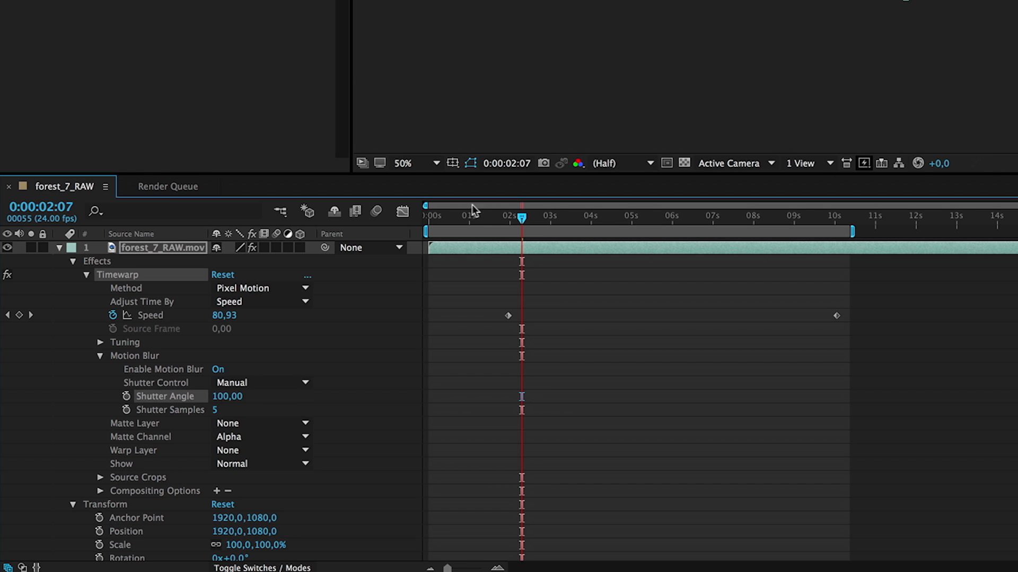
Scrub through the forest_7_RAW composition between the two Speed keyframes to check the motion-blurred speed ramp
left_click_drag(526, 219, 572, 218)
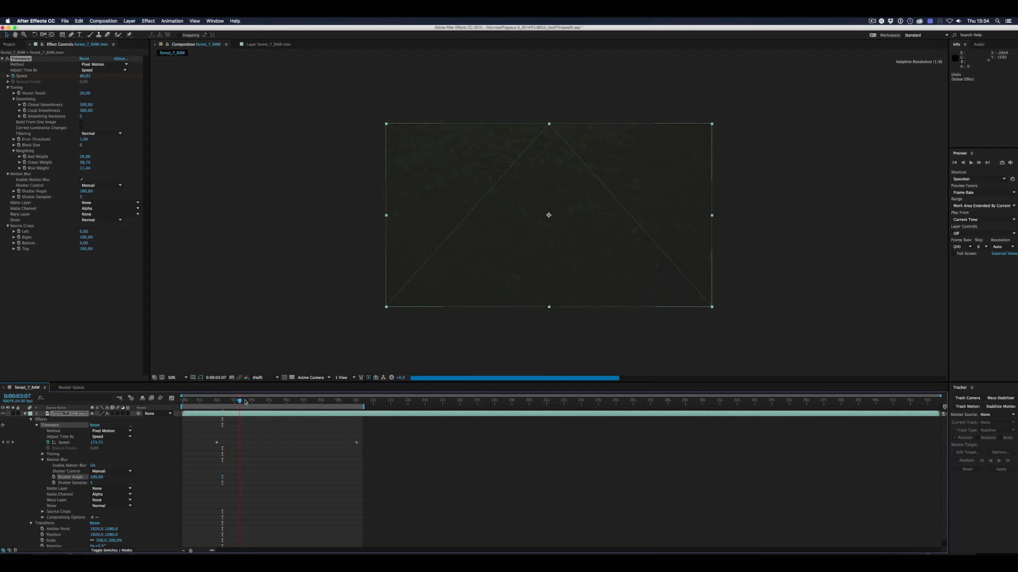
left_click_drag(244, 402, 271, 401)
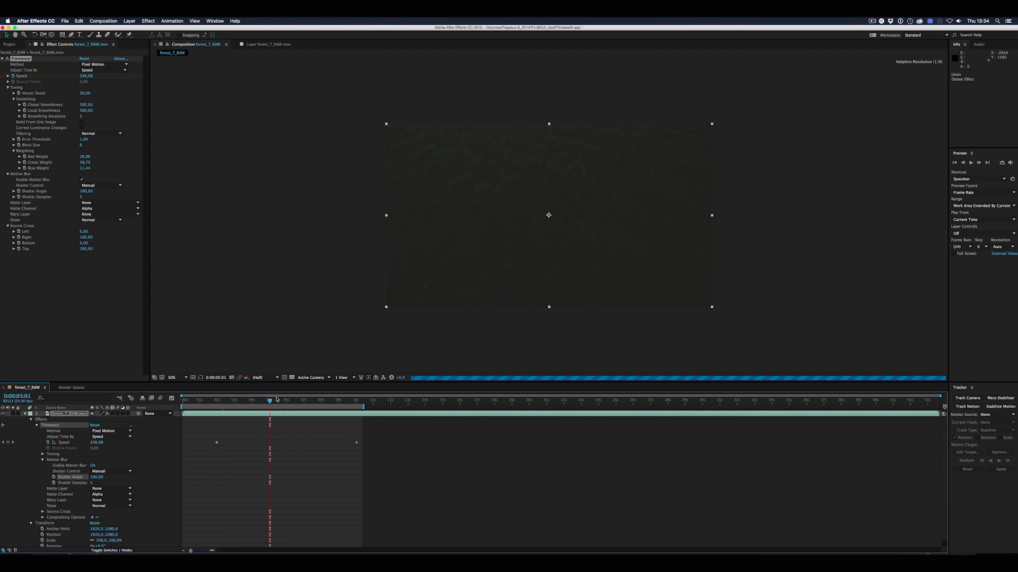
left_click(293, 401)
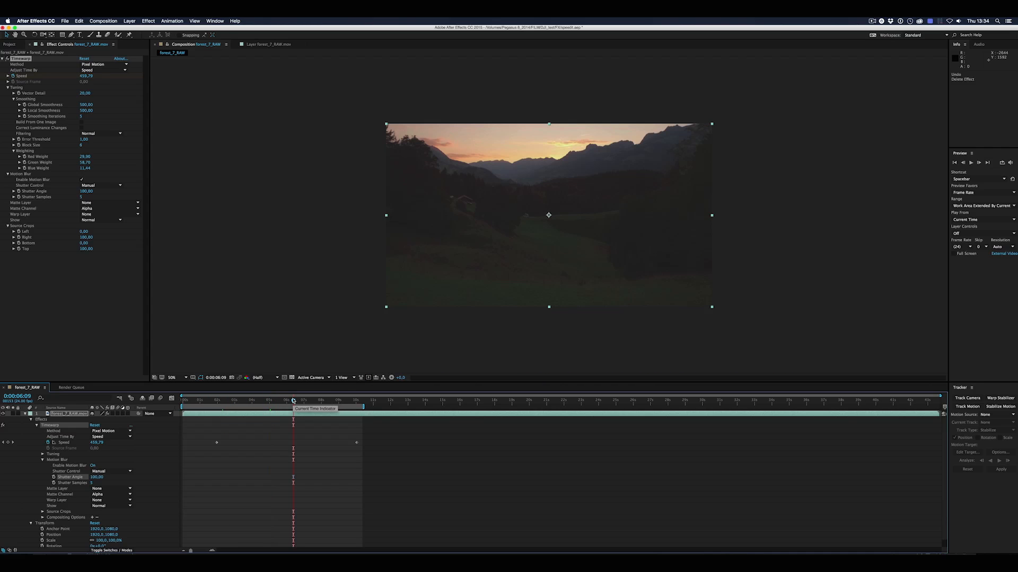